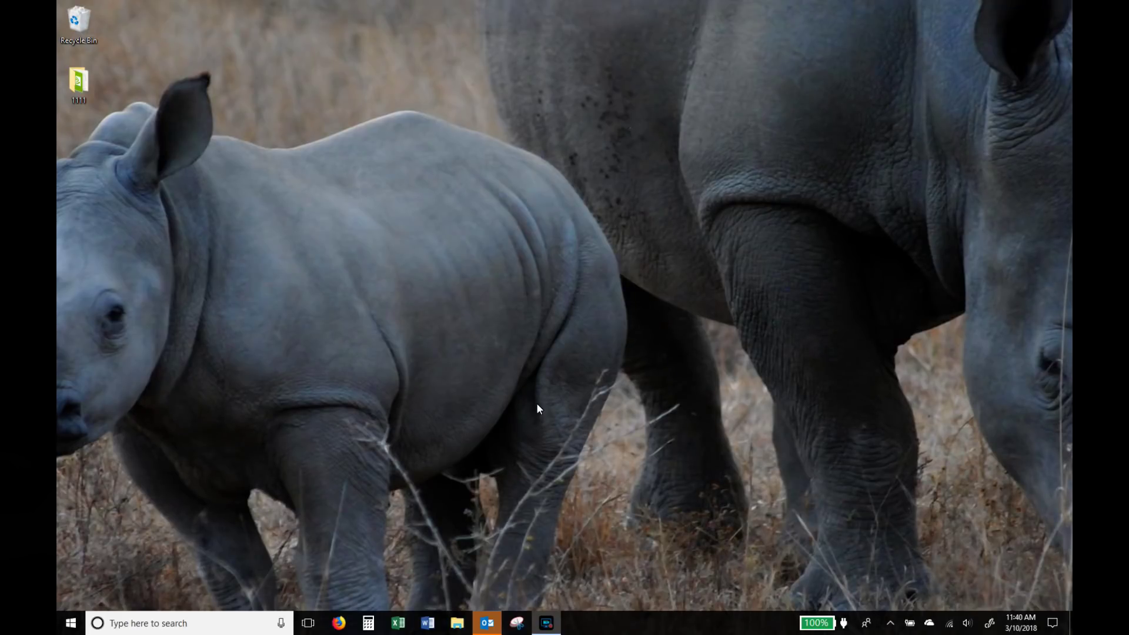
# Step: Search 'con' to open Control Panel, then open the installed programs list
pyautogui.click(173, 624)
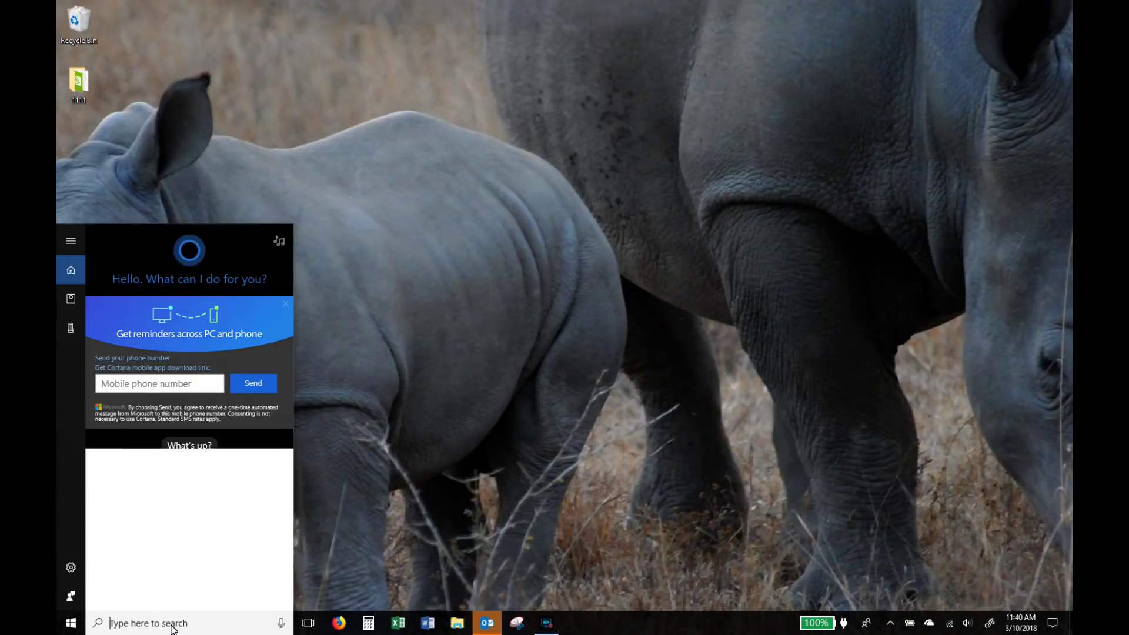
pyautogui.write('con')
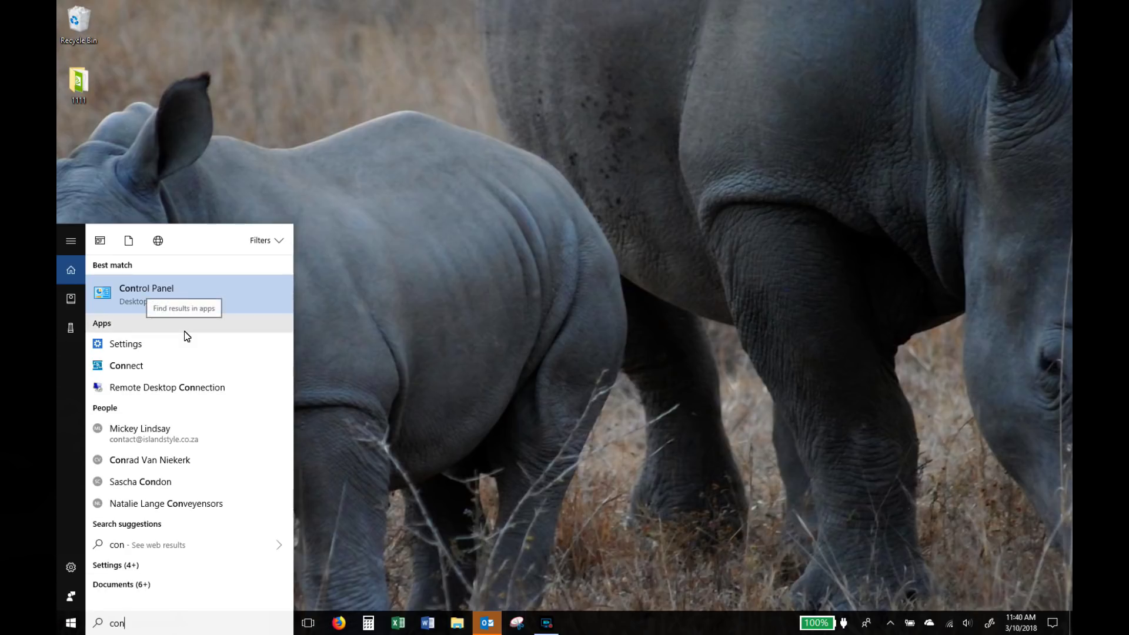
pyautogui.click(161, 302)
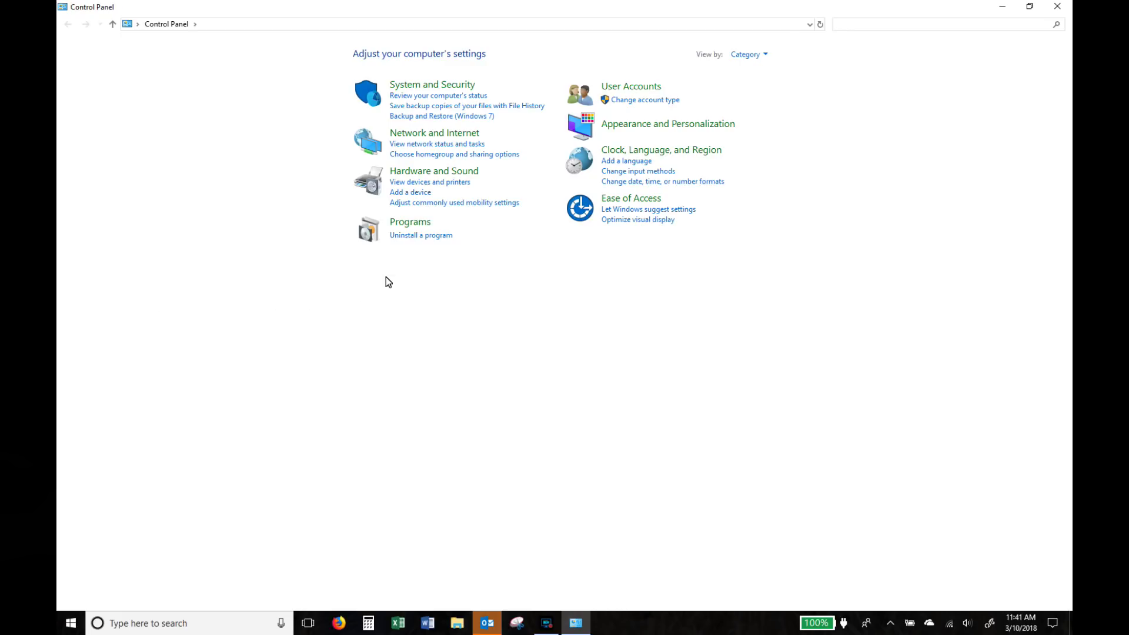
pyautogui.click(411, 235)
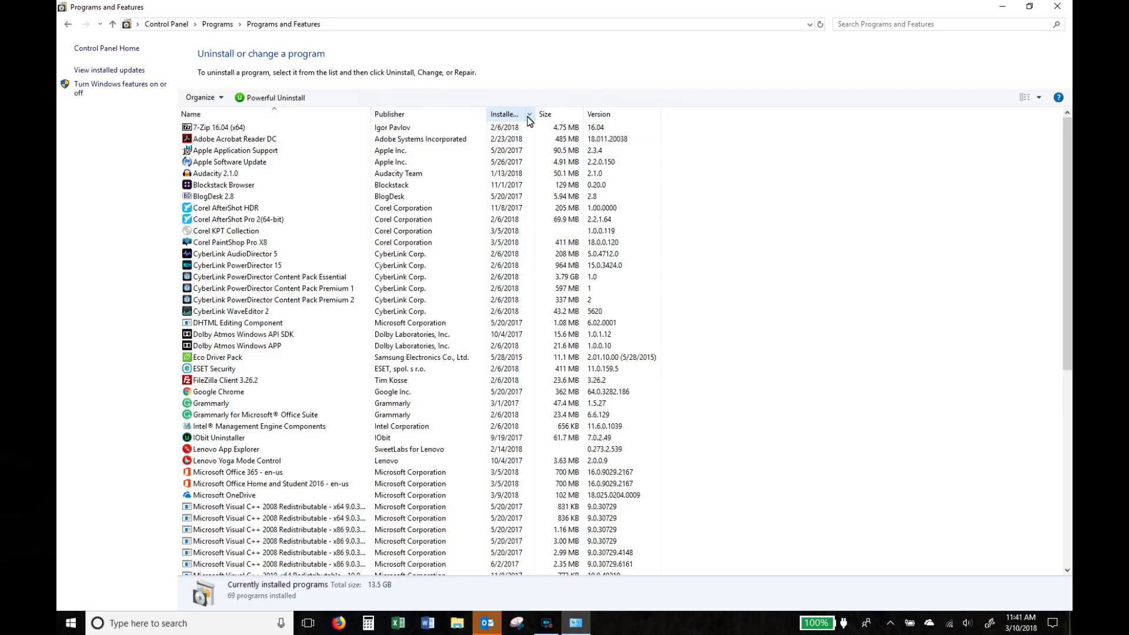
# Step: Sort installed programs largest-first by size, select Blockstack Browser, then close the window
pyautogui.click(578, 114)
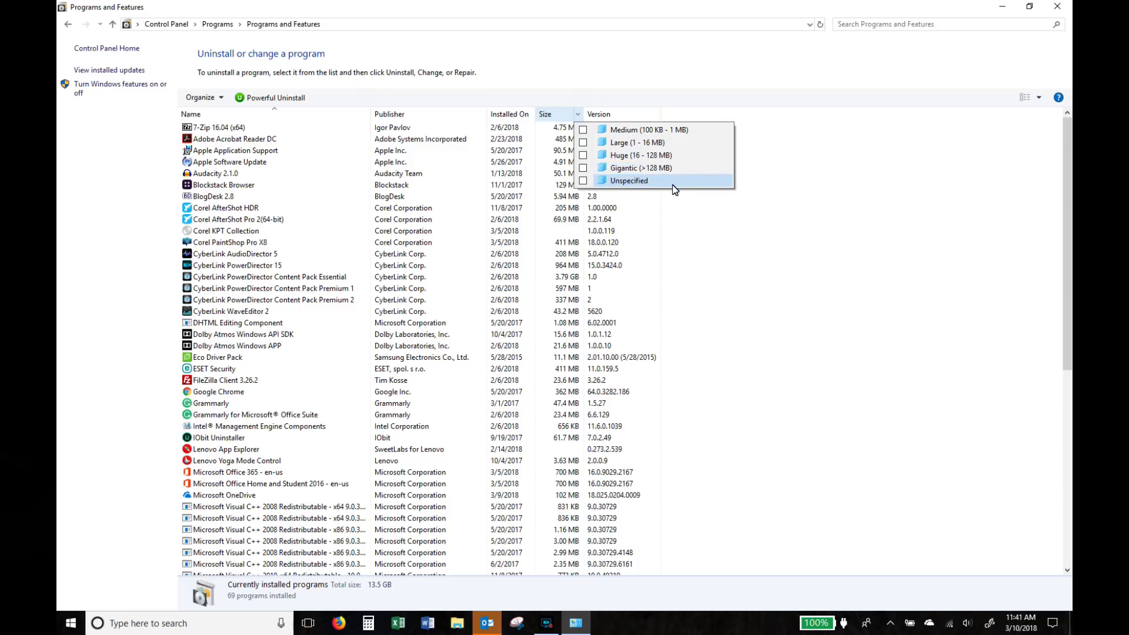
pyautogui.click(555, 114)
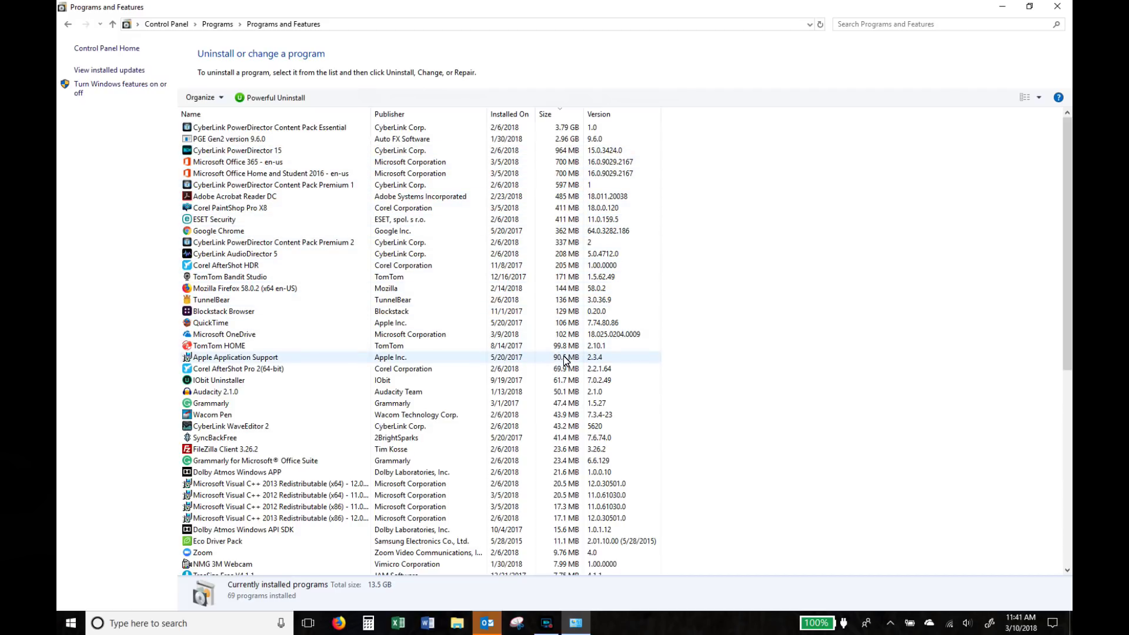
pyautogui.click(551, 316)
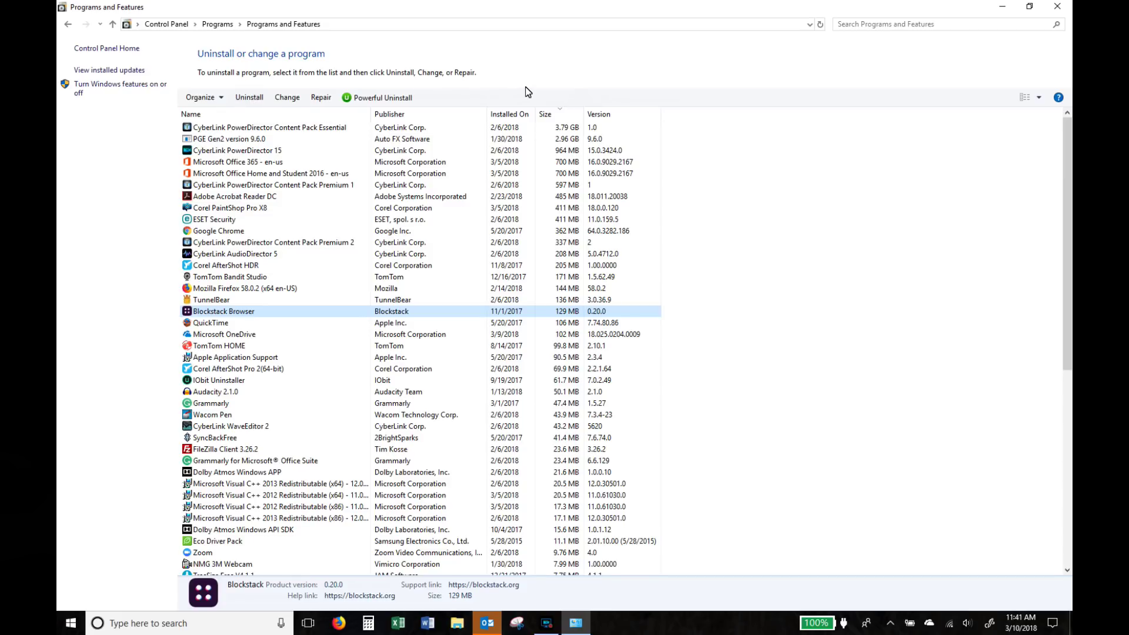
pyautogui.hotkey('alt', 'F4')
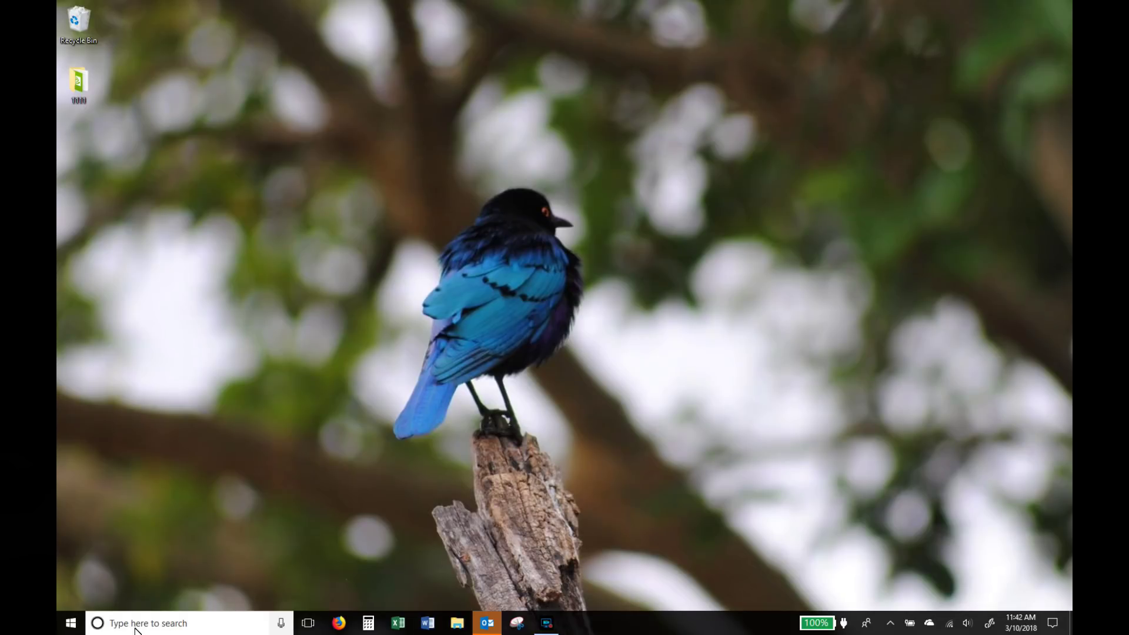
# Step: Open Settings from the Start right-click menu and sort Apps & features by size
pyautogui.click(71, 624)
pyautogui.rightClick(72, 625)
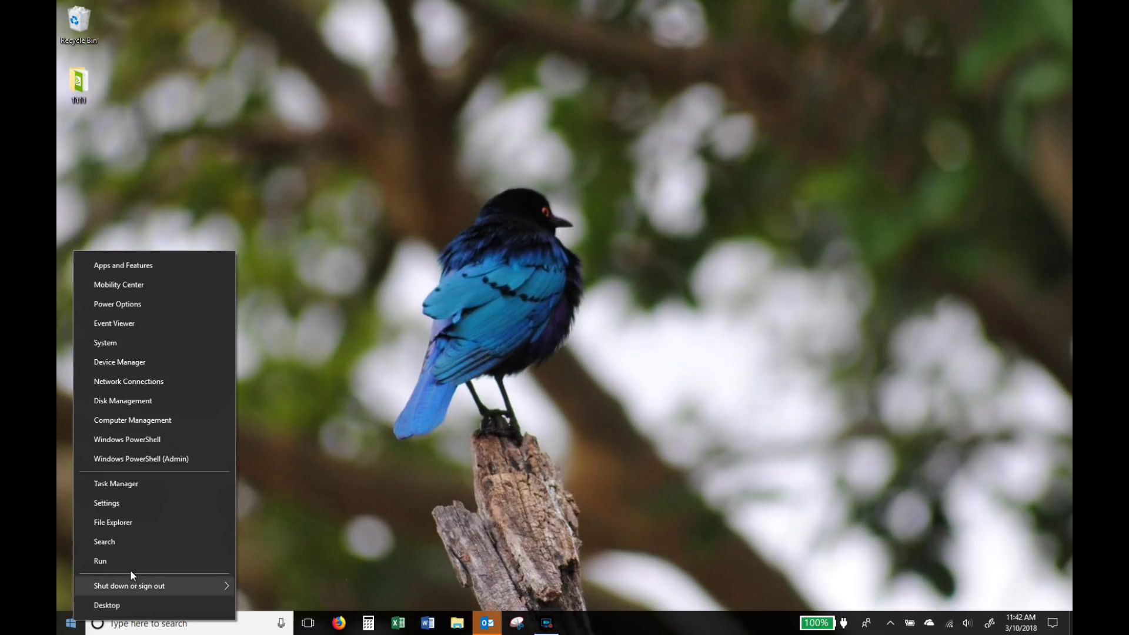
pyautogui.click(128, 506)
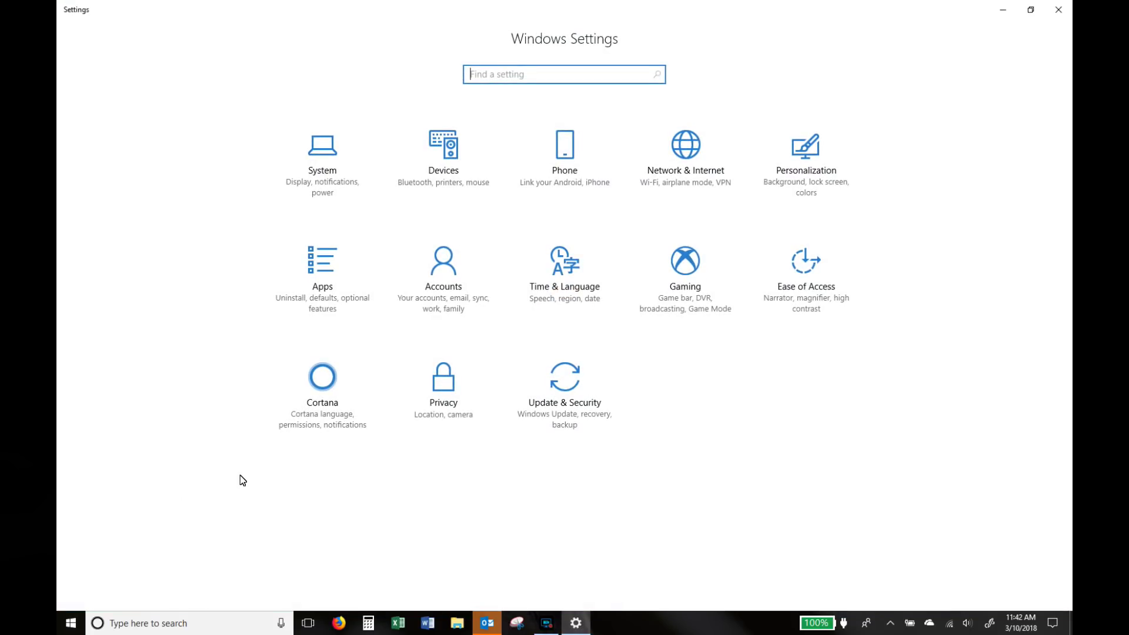
pyautogui.click(326, 311)
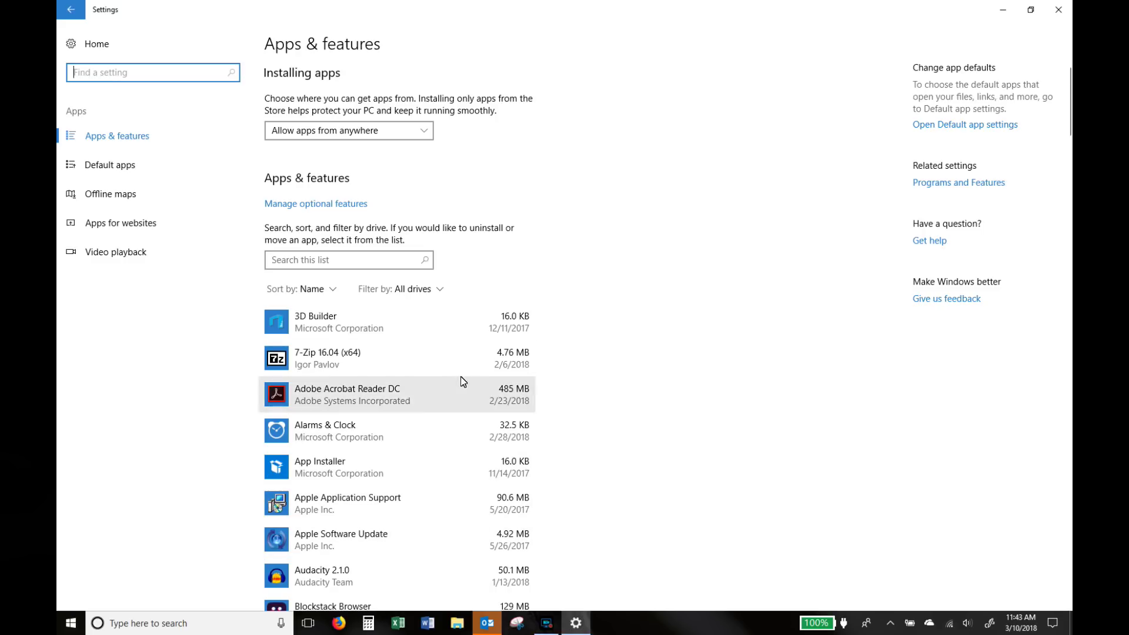
pyautogui.click(333, 290)
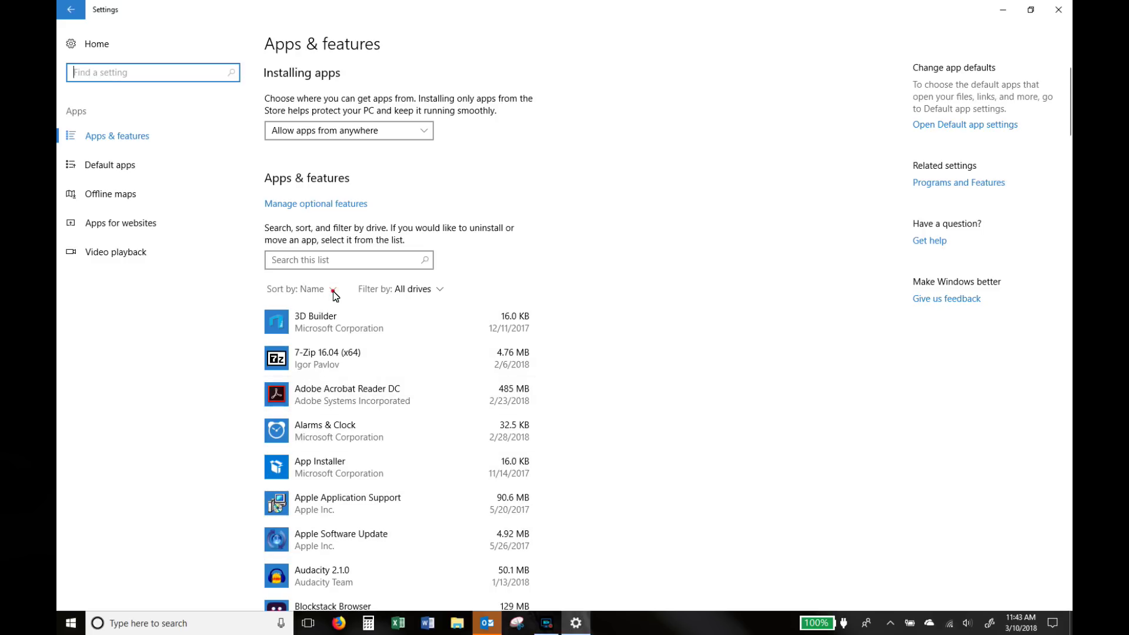
pyautogui.click(305, 343)
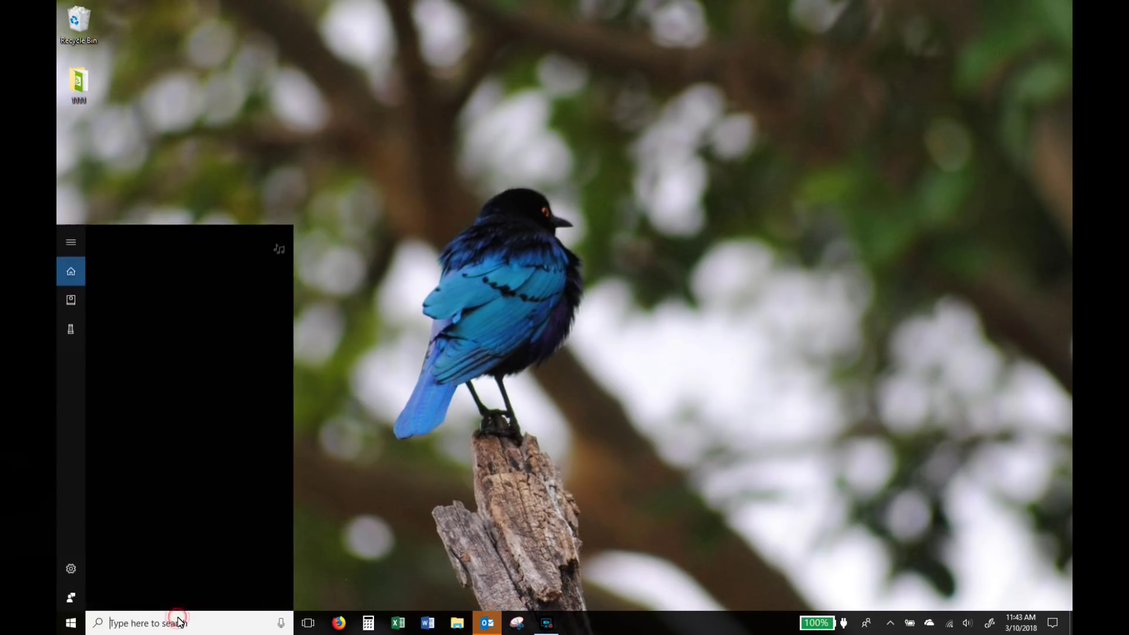
# Step: Launch Disk Cleanup via search for drive C: and include system files
pyautogui.write('dis')
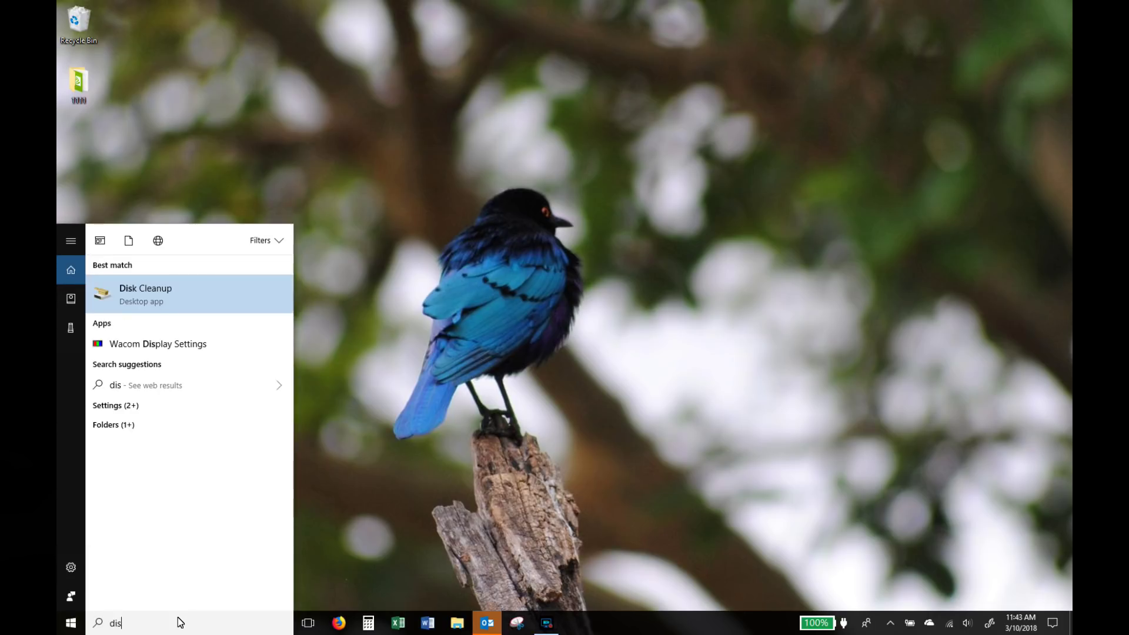
pyautogui.write('k clean')
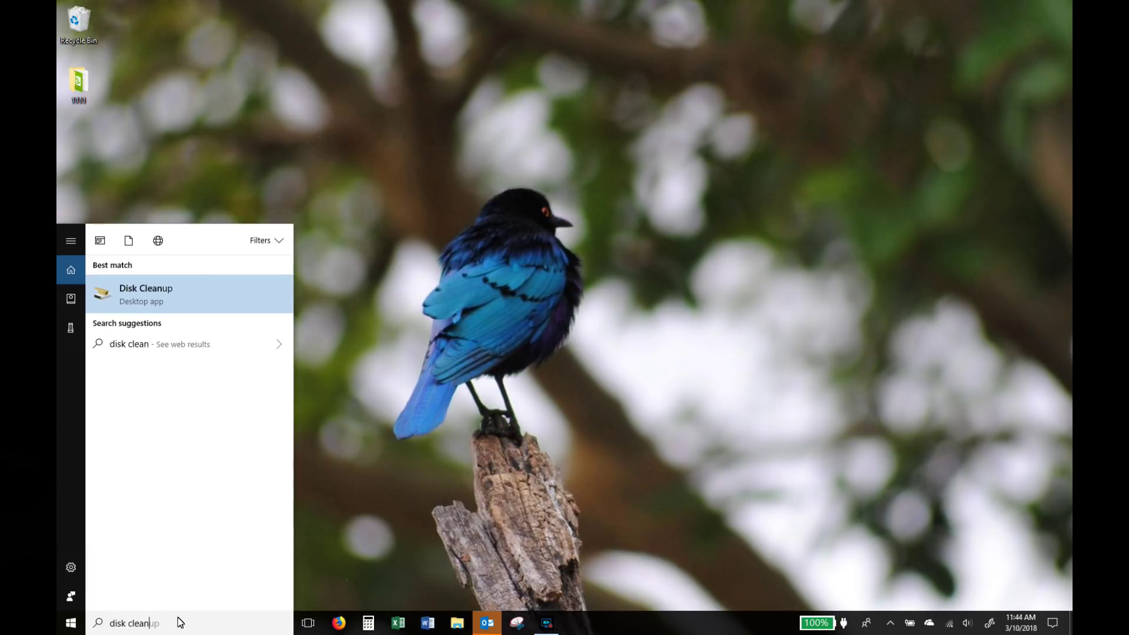
pyautogui.write('up')
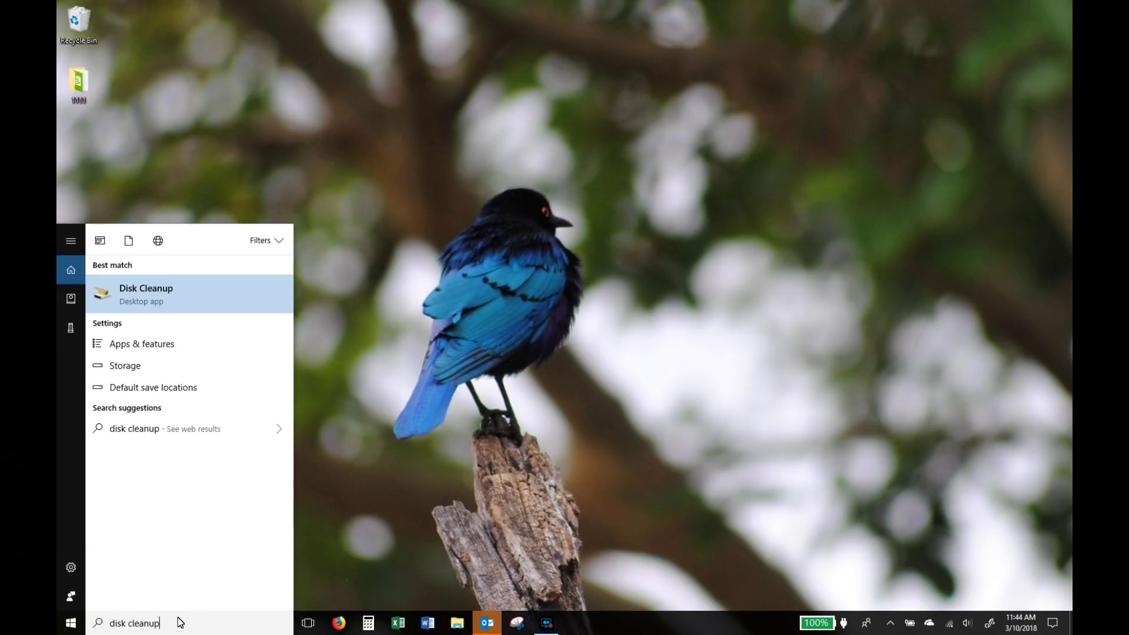
pyautogui.click(147, 294)
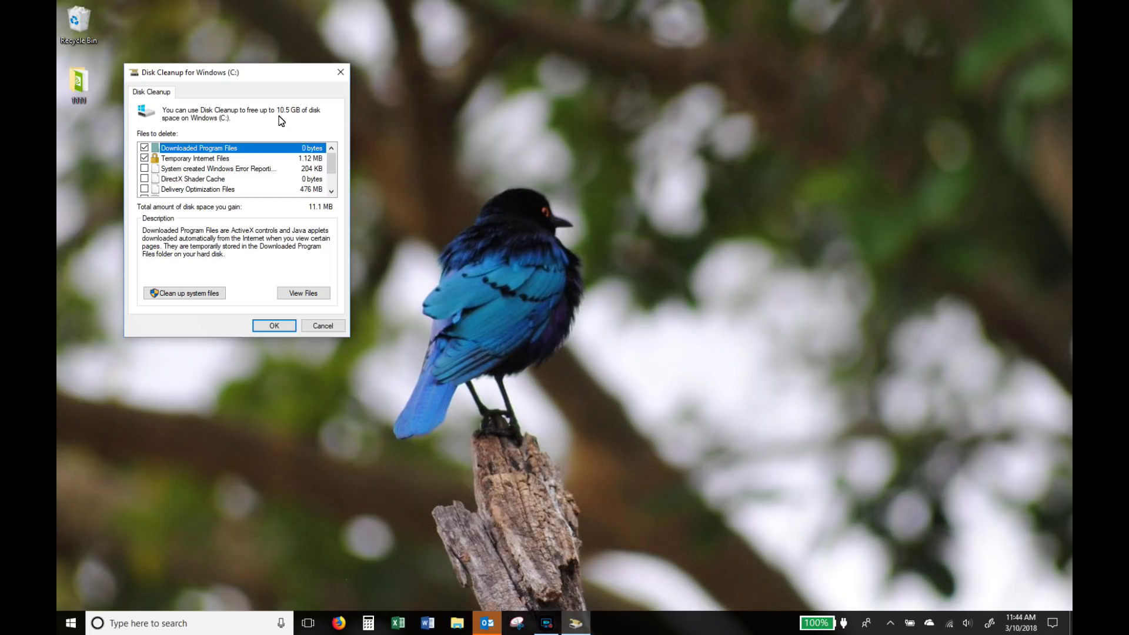
pyautogui.click(186, 293)
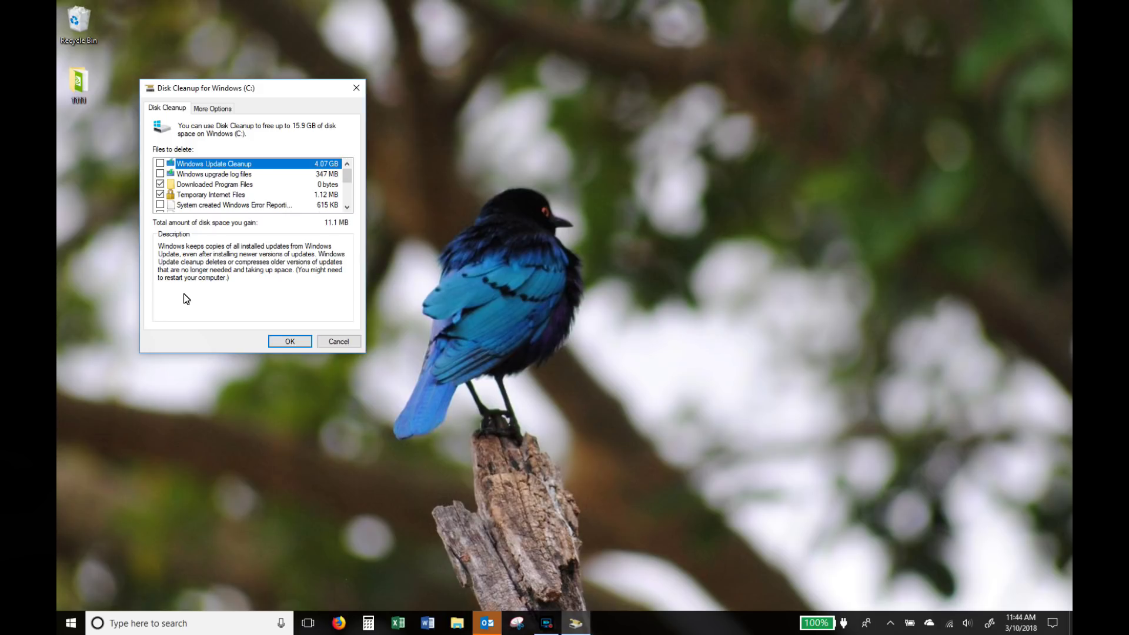
# Step: Scroll through the Files to delete list showing Windows Update Cleanup and previous installations
pyautogui.scroll(-1, 187, 299)
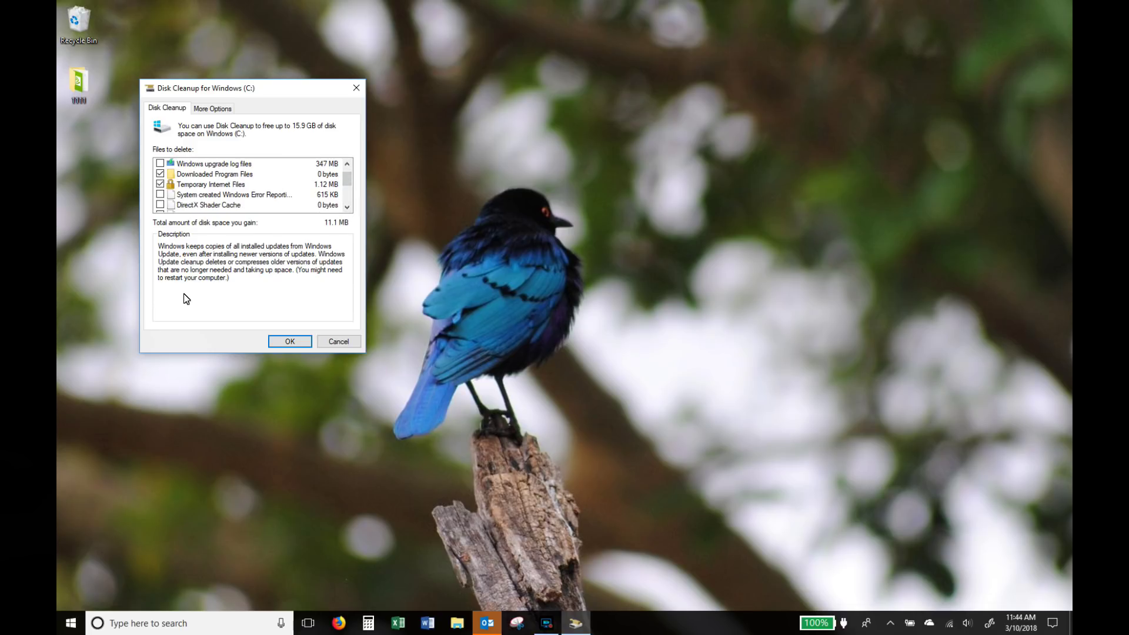
pyautogui.scroll(-1, 187, 299)
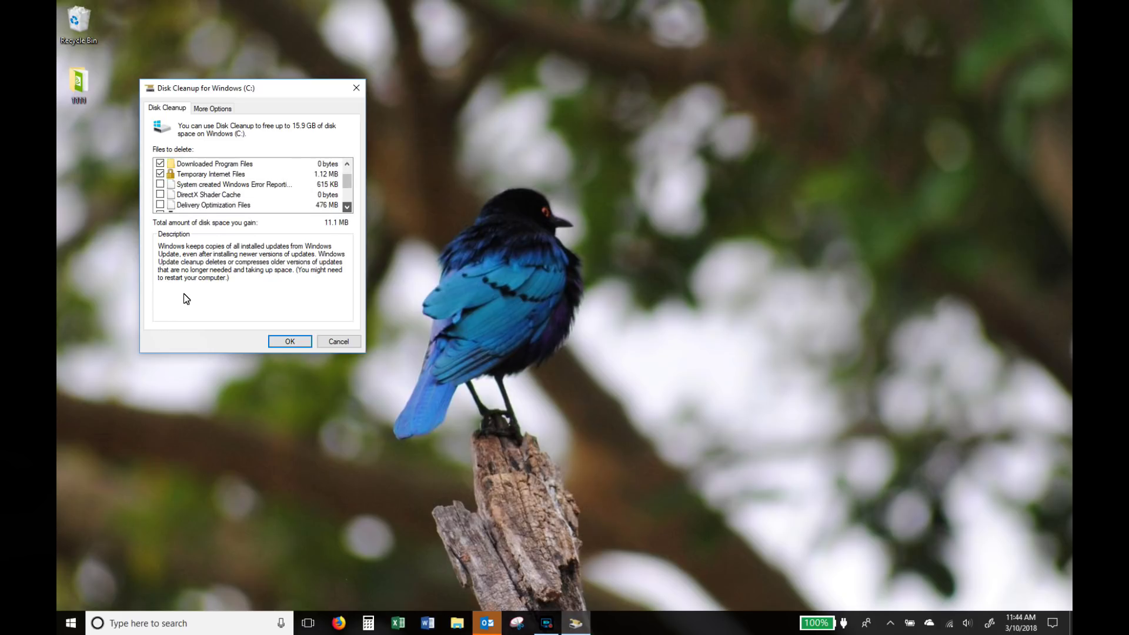
pyautogui.scroll(-1, 186, 299)
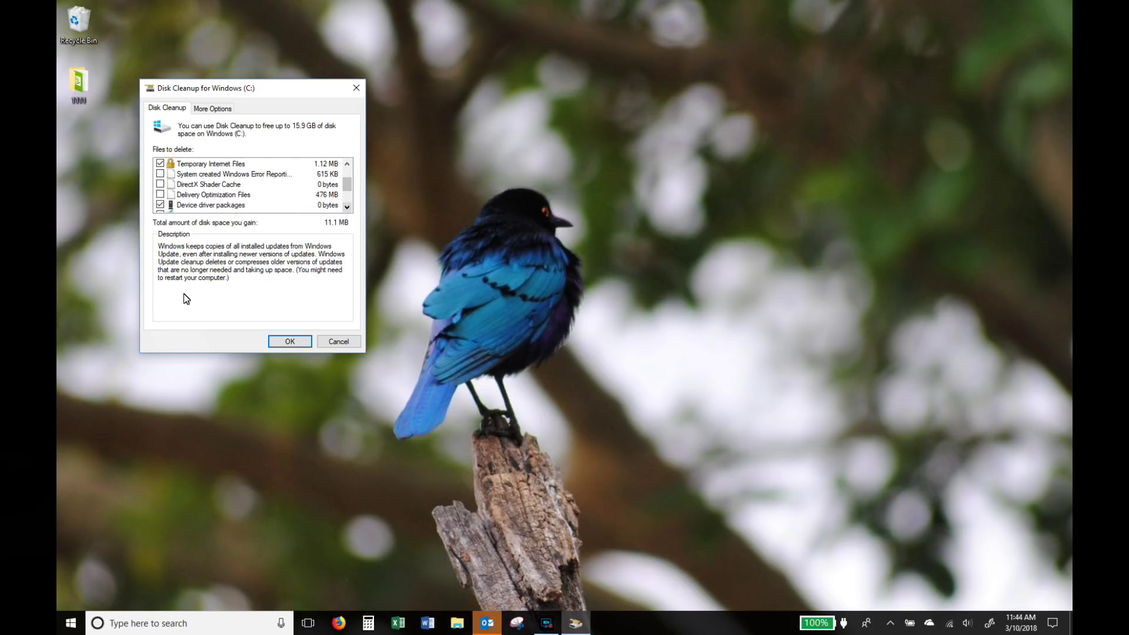
pyautogui.scroll(-1, 186, 299)
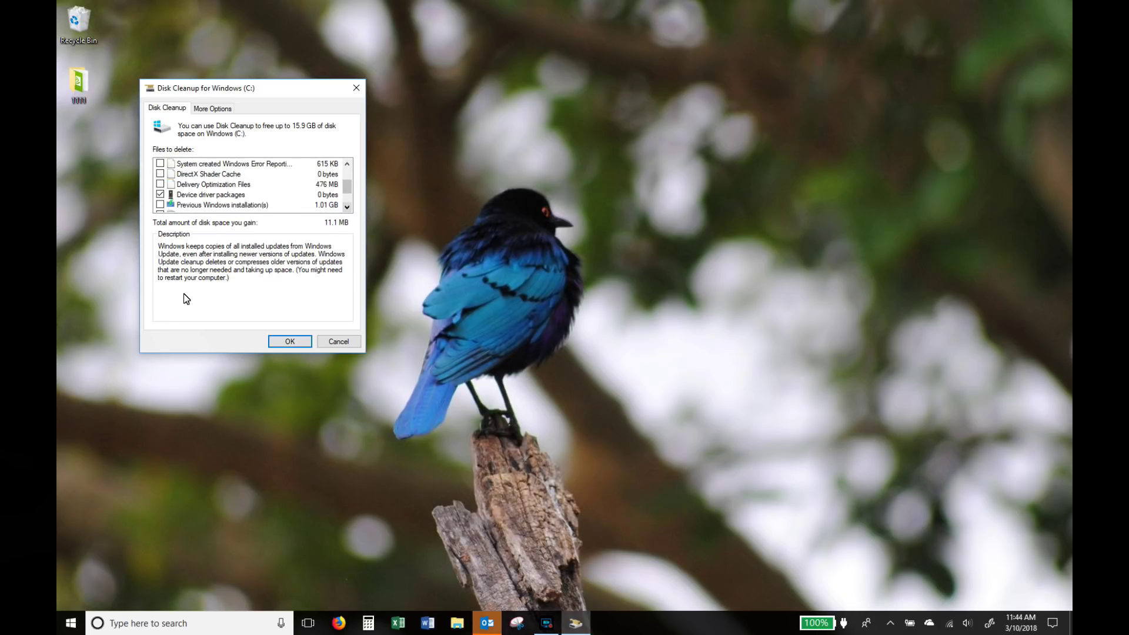
pyautogui.scroll(-1, 187, 299)
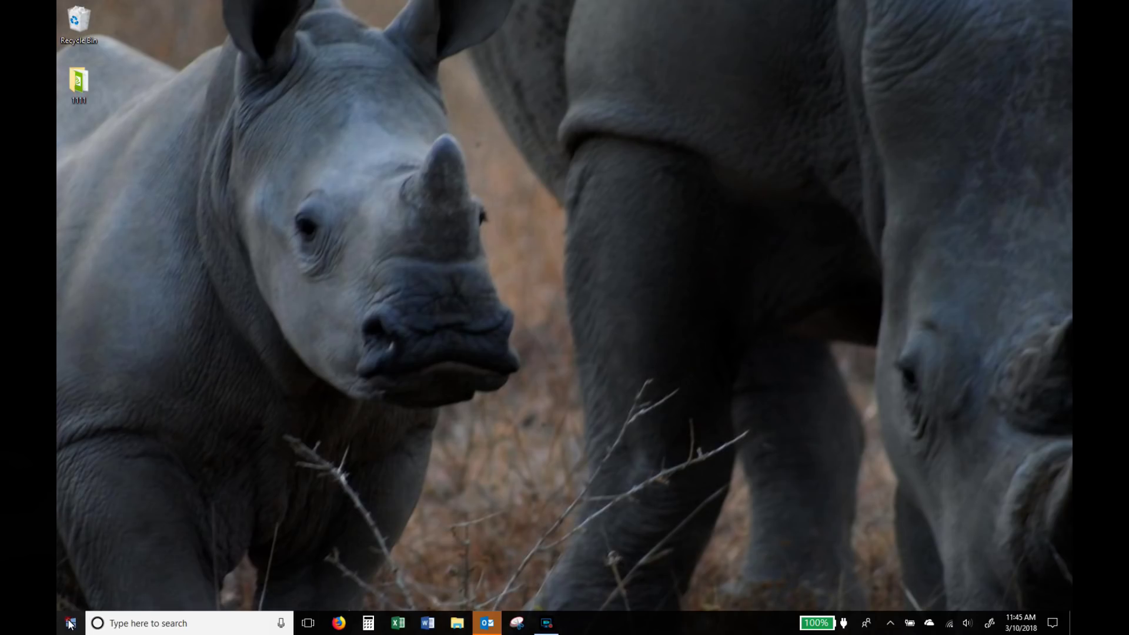
pyautogui.rightClick(70, 624)
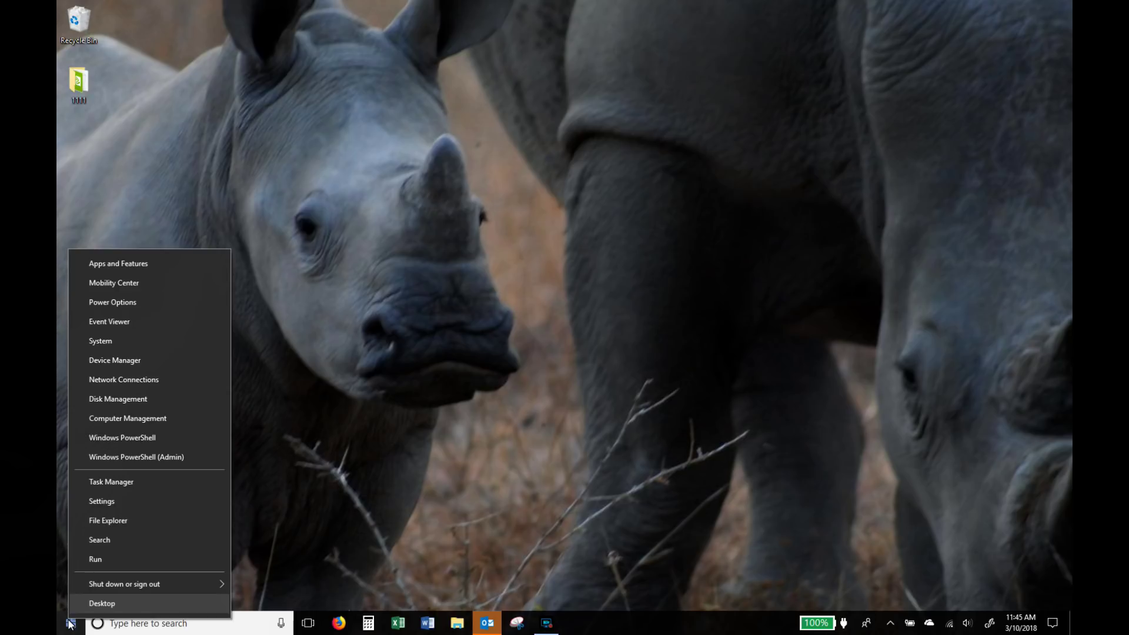
pyautogui.click(124, 347)
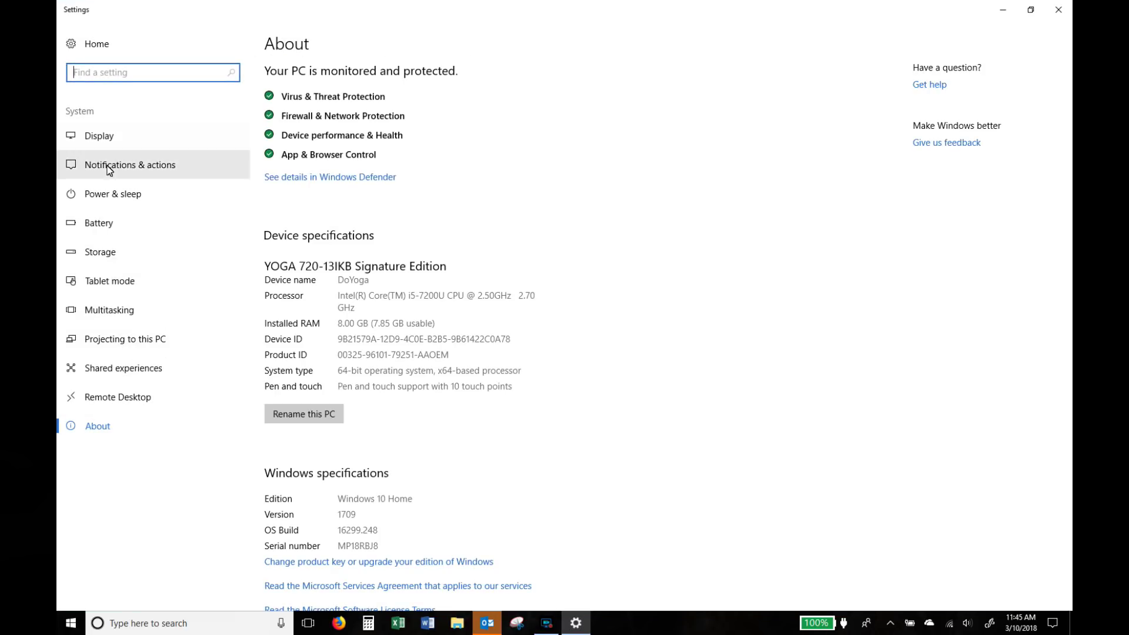
pyautogui.click(100, 259)
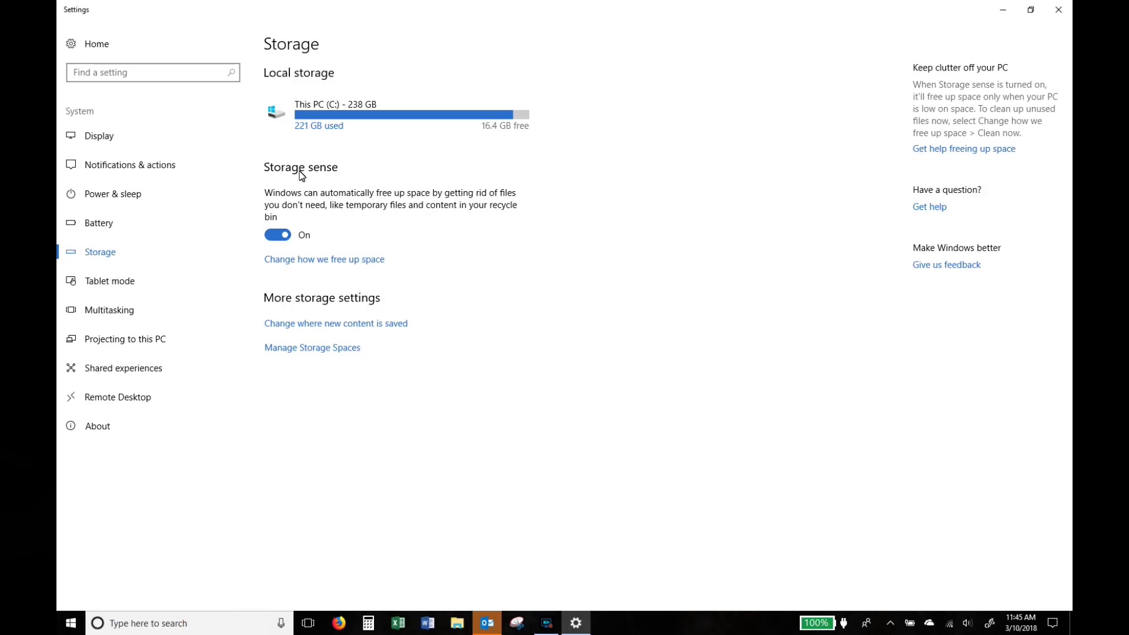
pyautogui.click(316, 265)
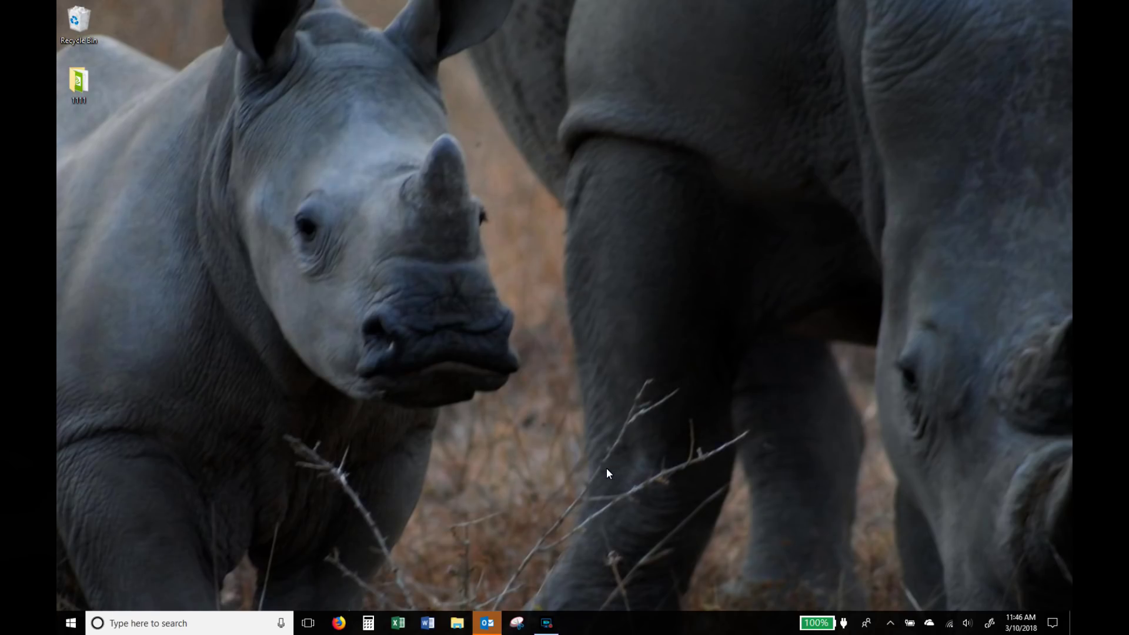
# Step: Search 'restore' and open the System Protection configuration for drive C:
pyautogui.click(223, 625)
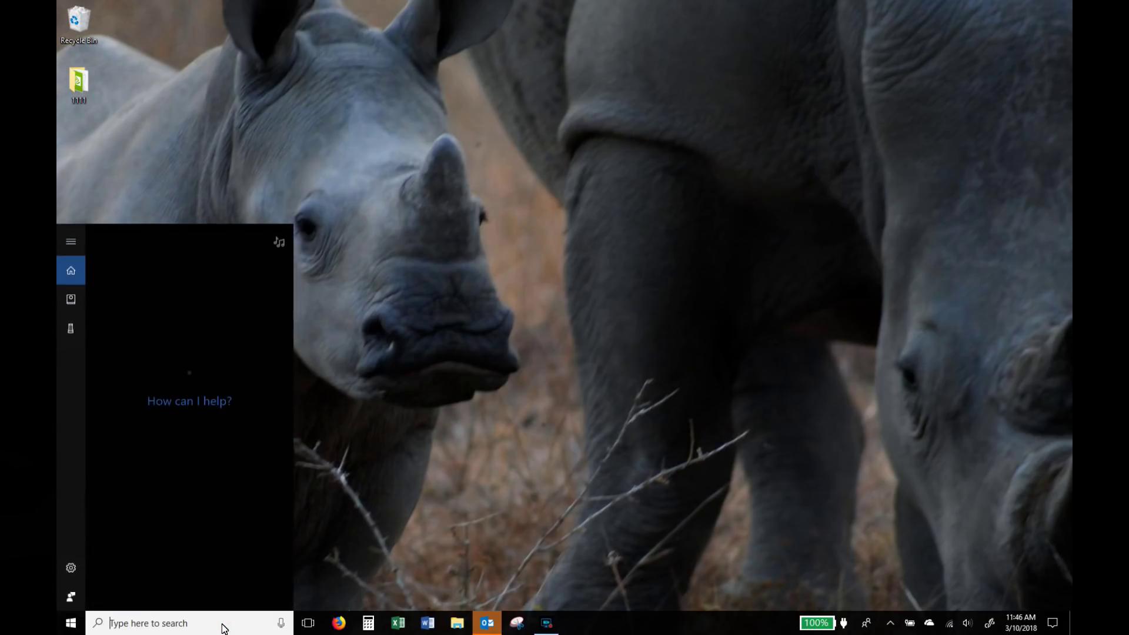
pyautogui.write('restore')
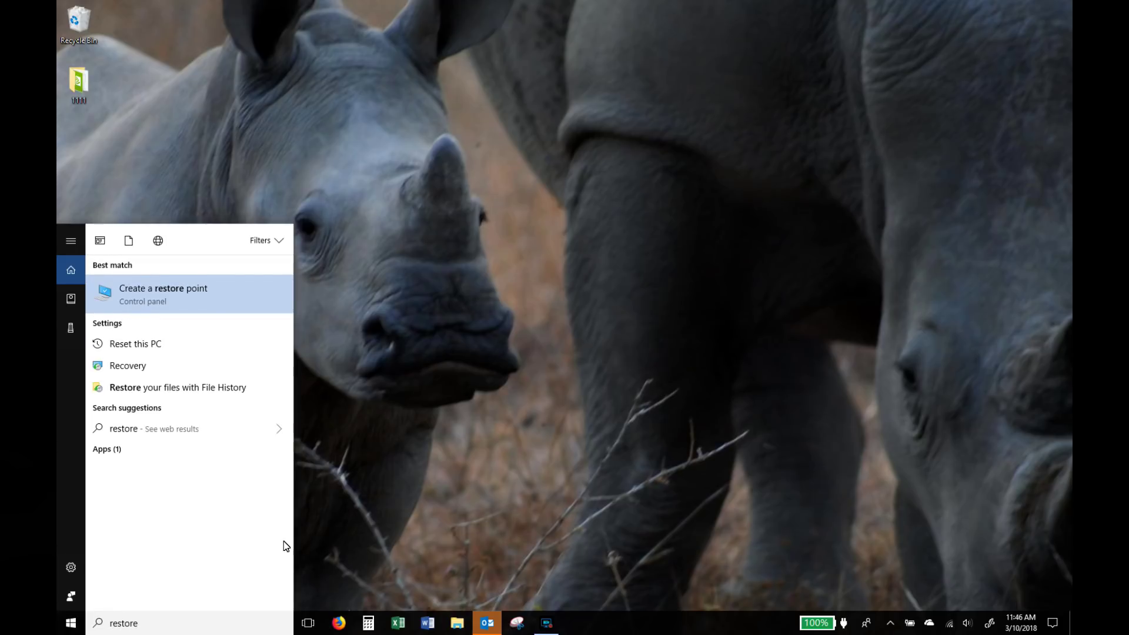
pyautogui.click(183, 300)
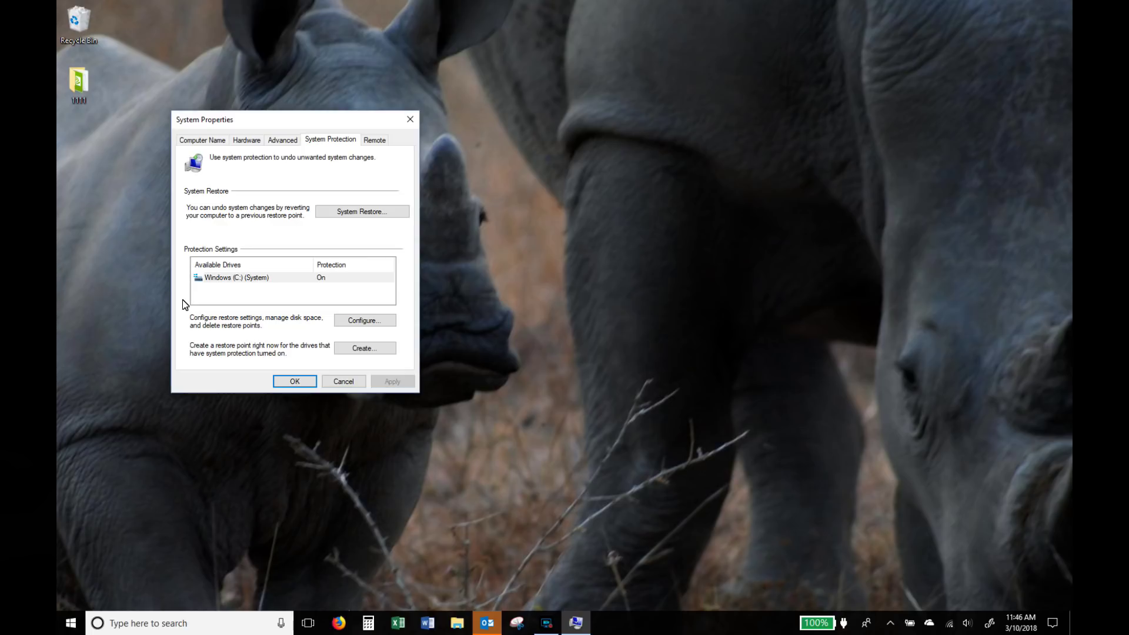
pyautogui.press('Tab')
pyautogui.press('Return')
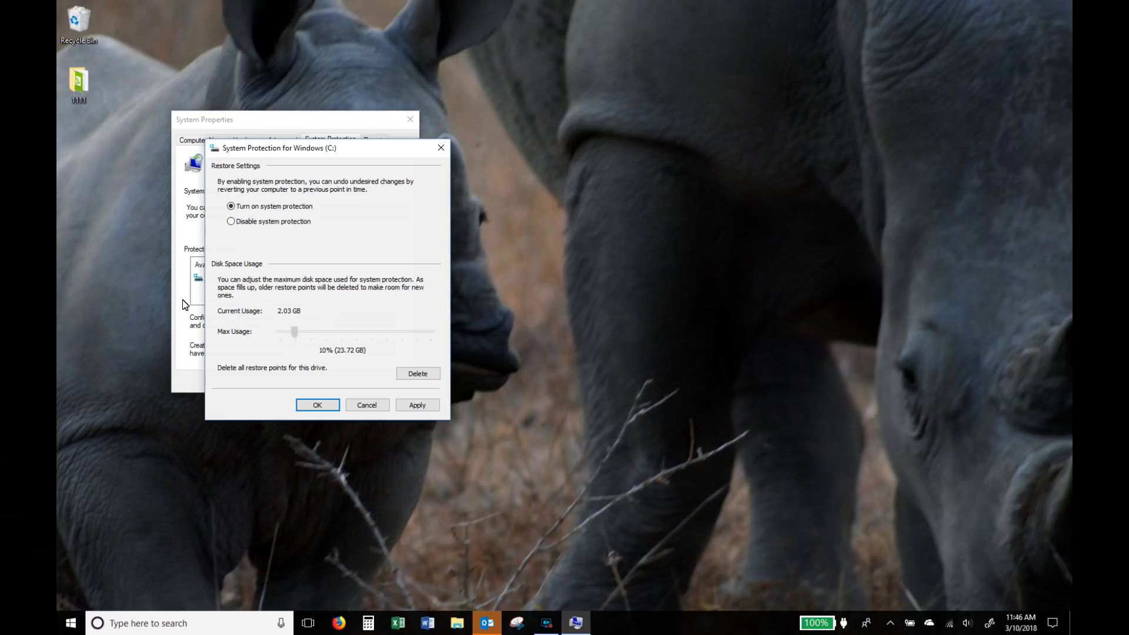
# Step: Move the Max Usage slider left to lower restore-point space for Windows (C:)
pyautogui.press('Left')
pyautogui.press('Left')
pyautogui.press('Left')
pyautogui.press('Left')
pyautogui.press('Left')
pyautogui.press('Left')
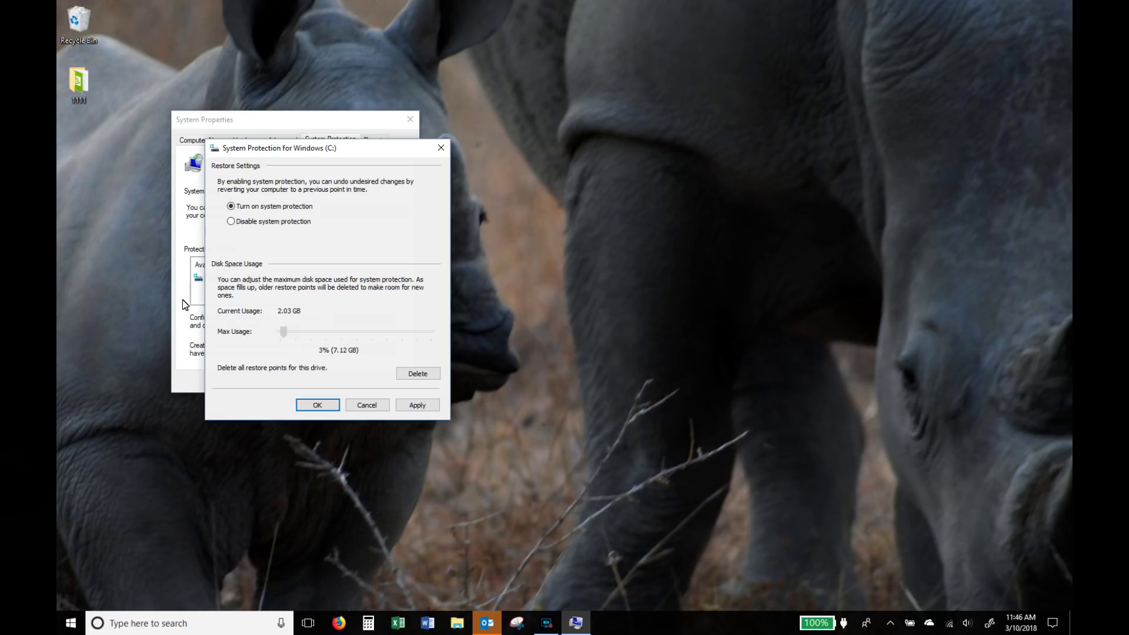